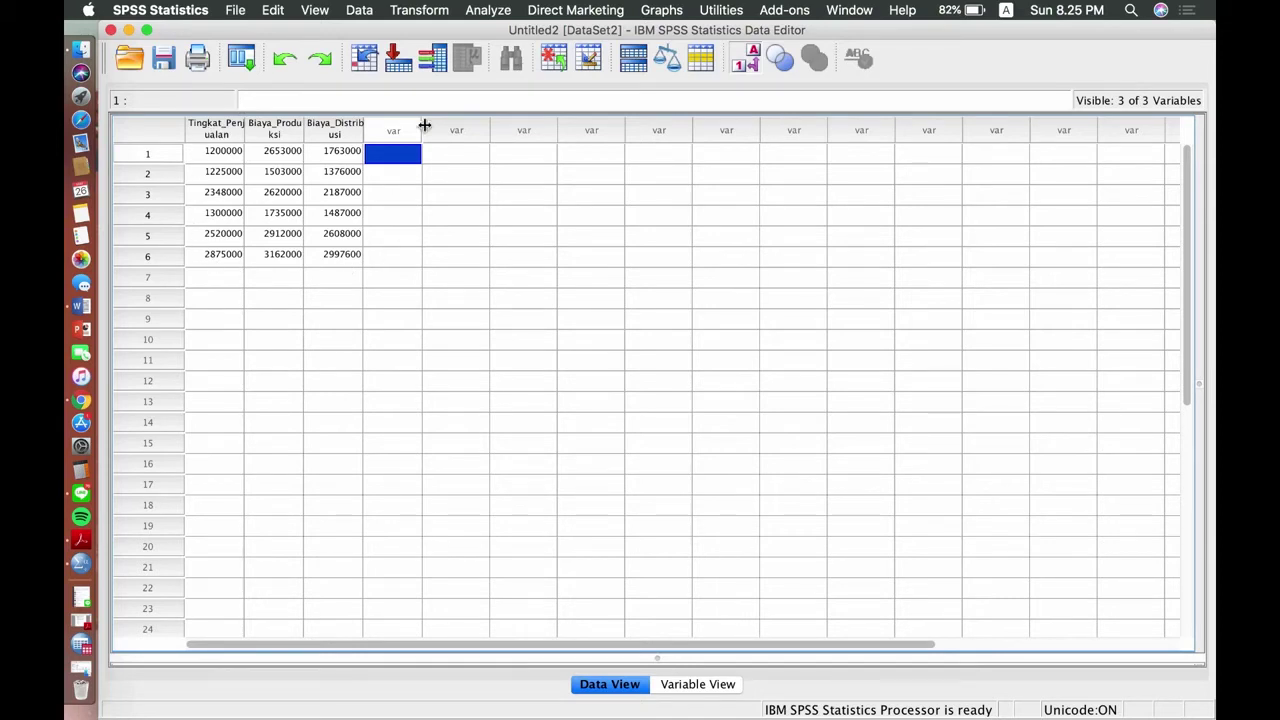
Step: Set up a linear regression with Tingkat_Penjualan as dependent and Biaya_Produksi and Biaya_Distribusi as independent variables
{"action": "left_click", "coordinate": [486, 10]}
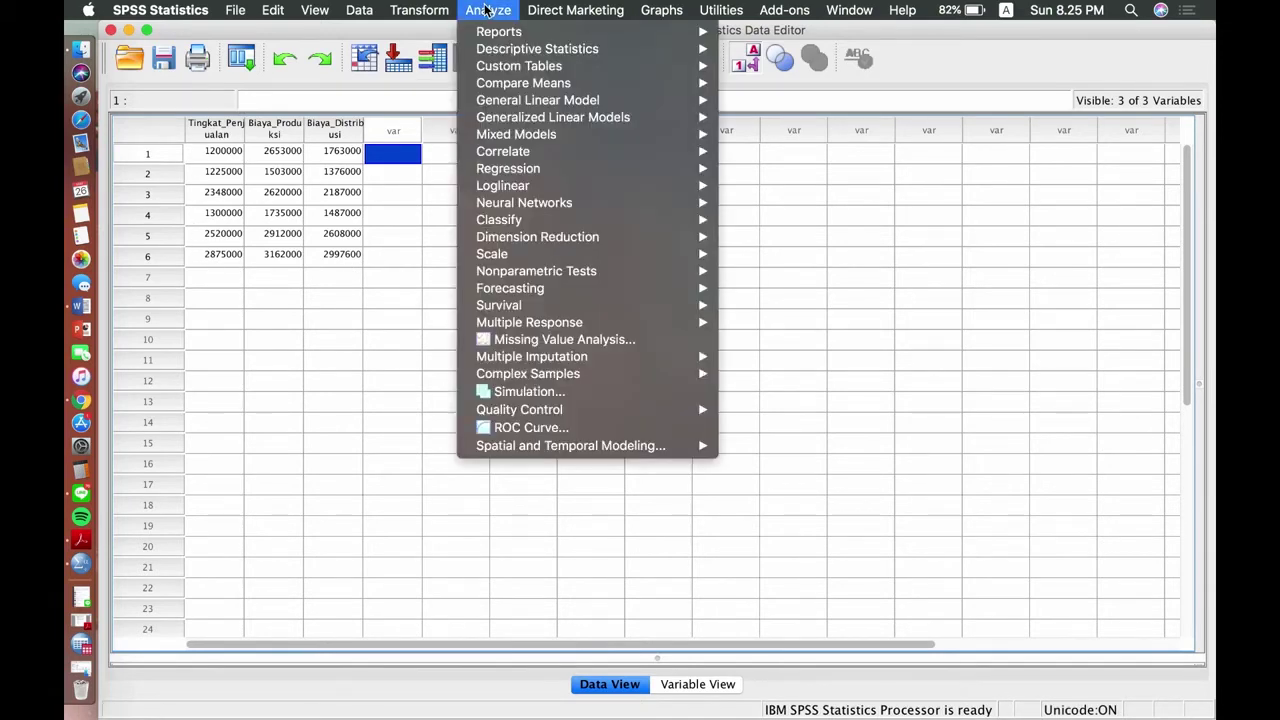
{"action": "mouse_move", "coordinate": [519, 170]}
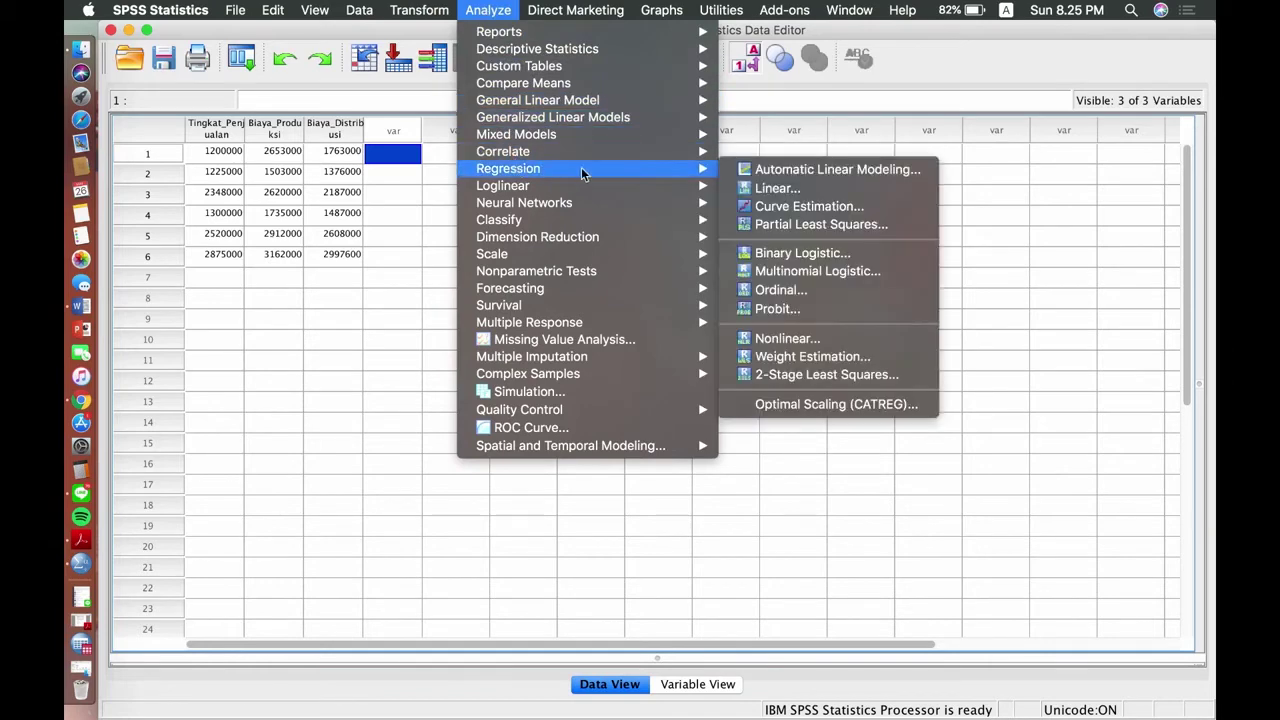
{"action": "left_click", "coordinate": [770, 188]}
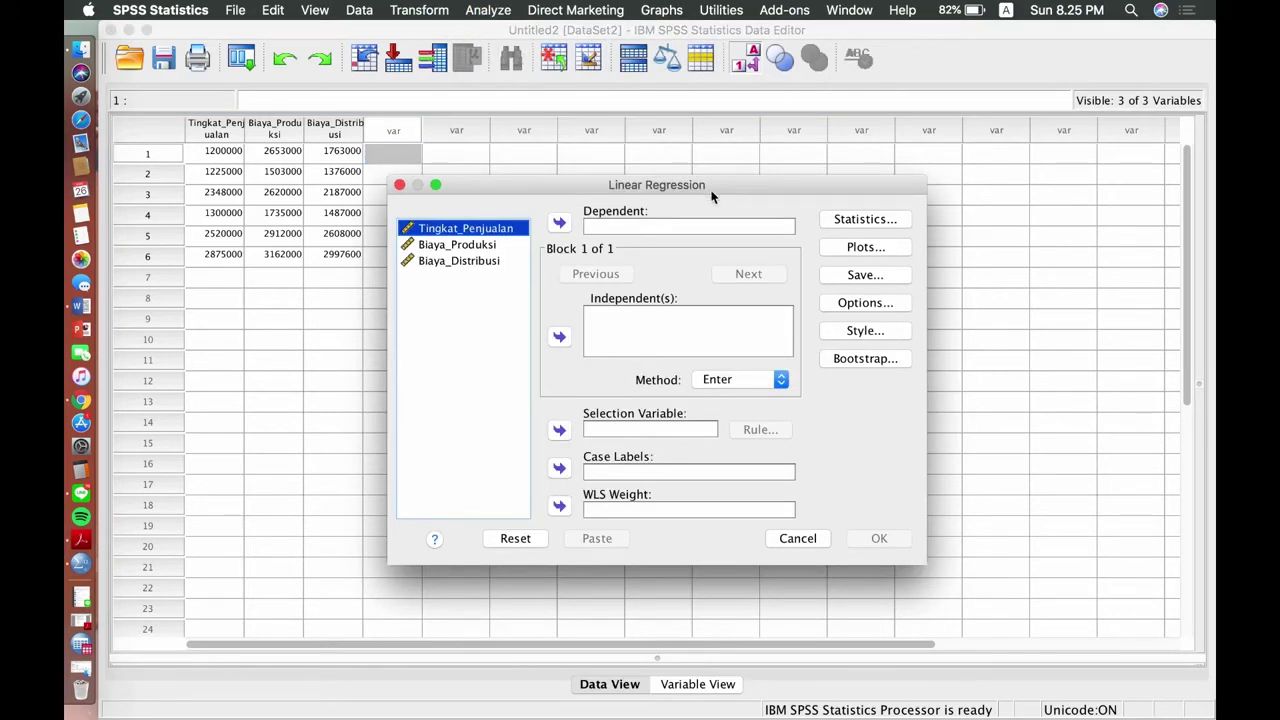
{"action": "left_click", "coordinate": [496, 247]}
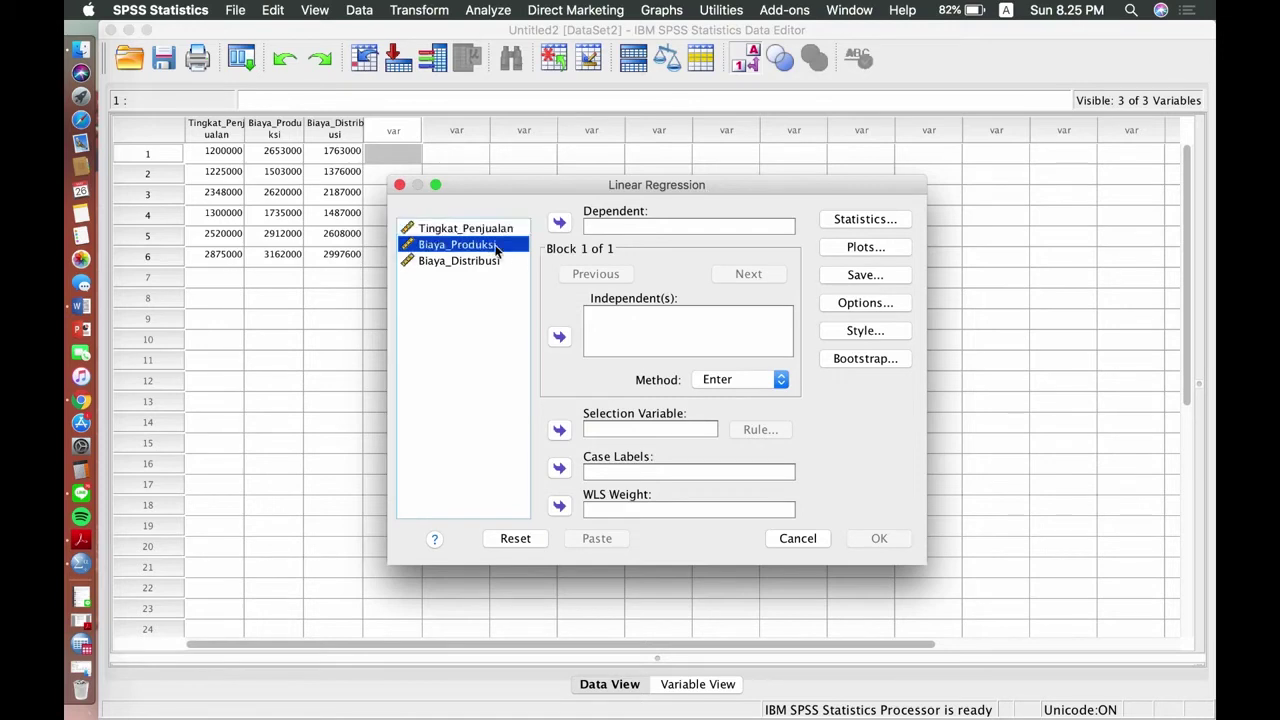
{"action": "left_click", "coordinate": [559, 336]}
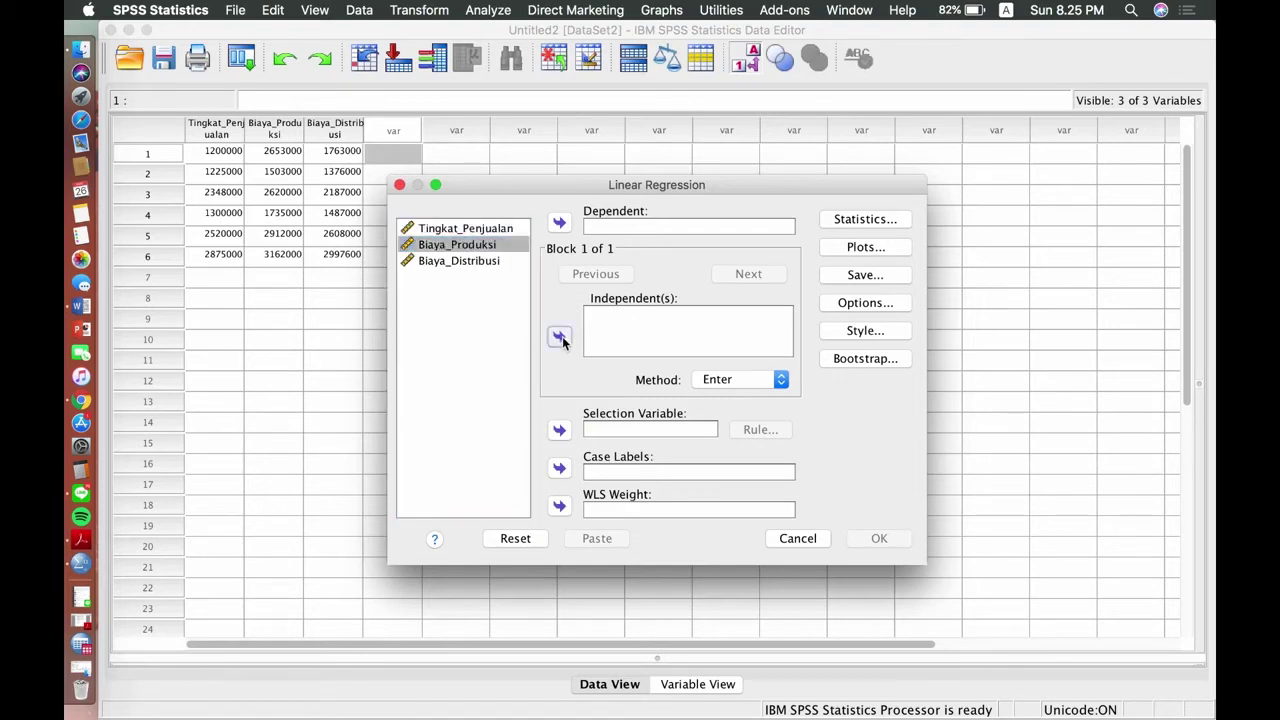
{"action": "left_click", "coordinate": [490, 261]}
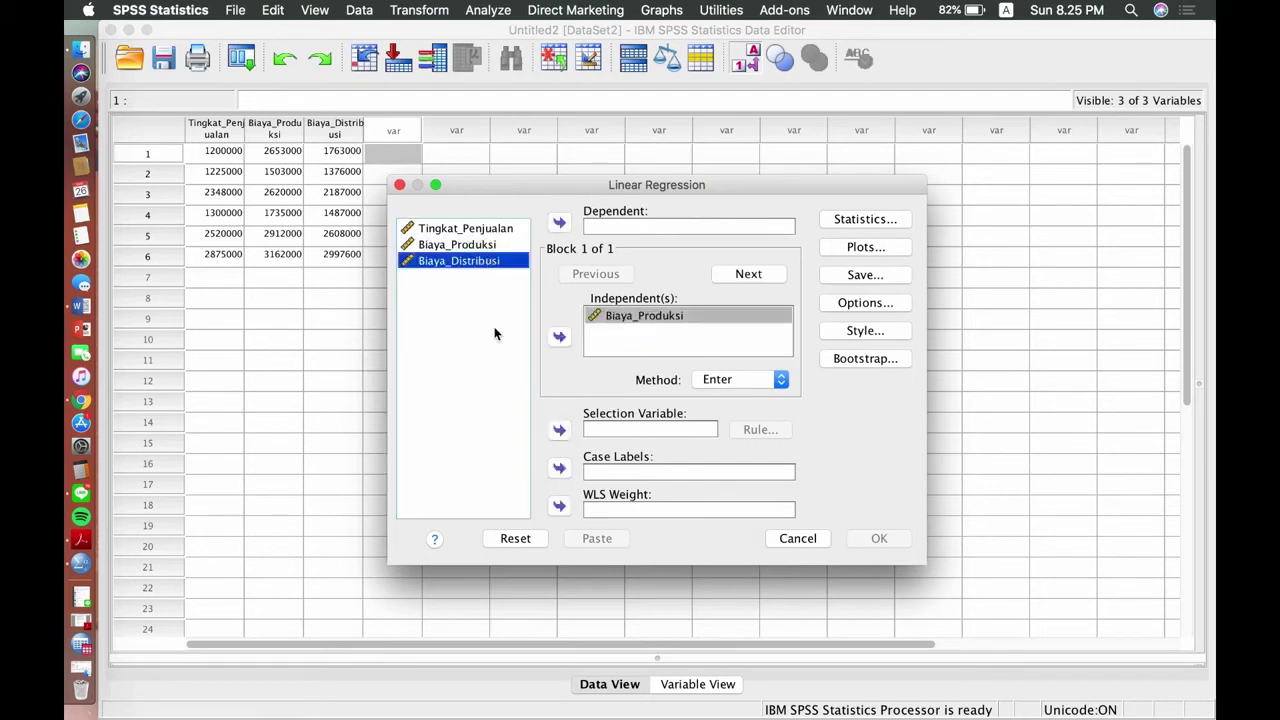
{"action": "left_click", "coordinate": [559, 338]}
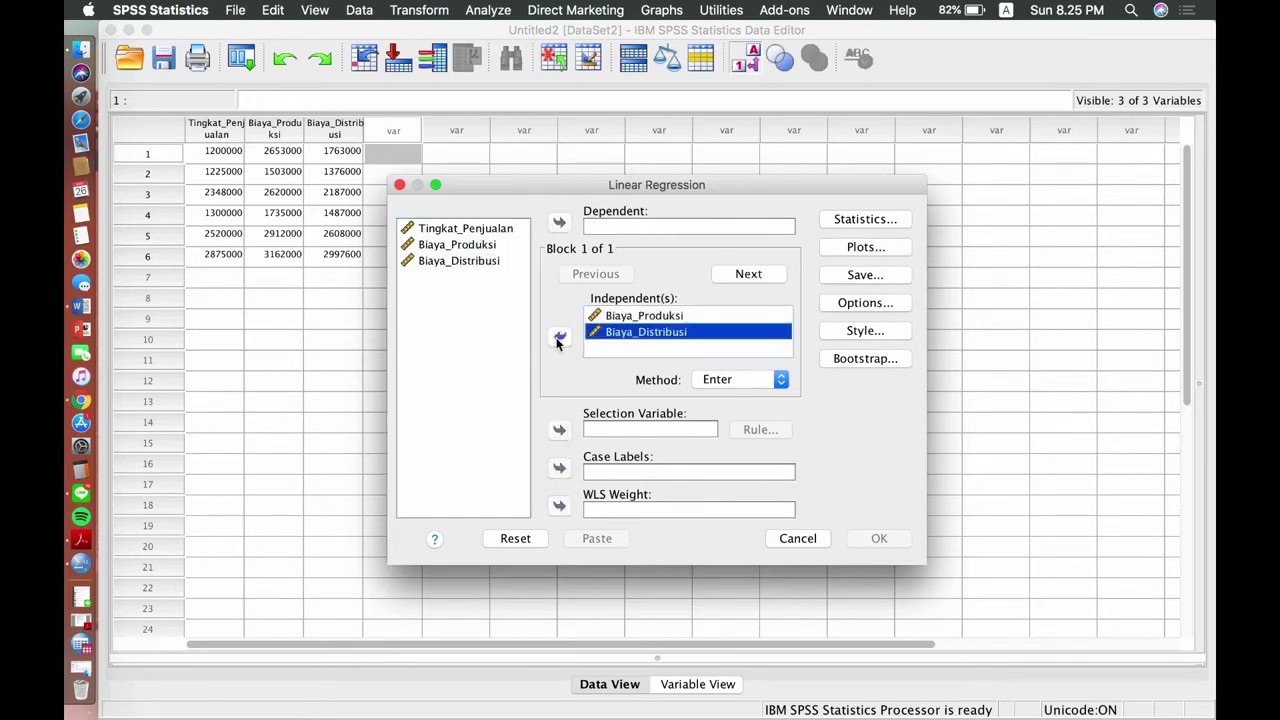
{"action": "left_click", "coordinate": [496, 229]}
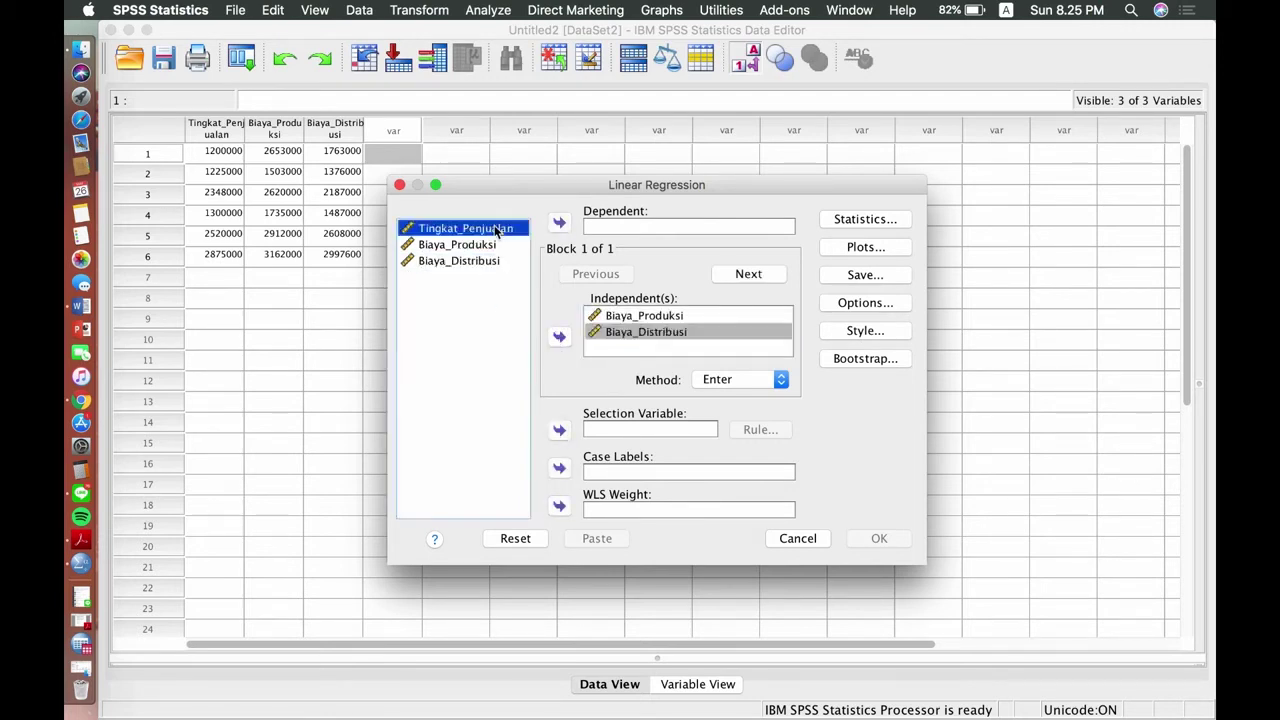
{"action": "left_click", "coordinate": [562, 224]}
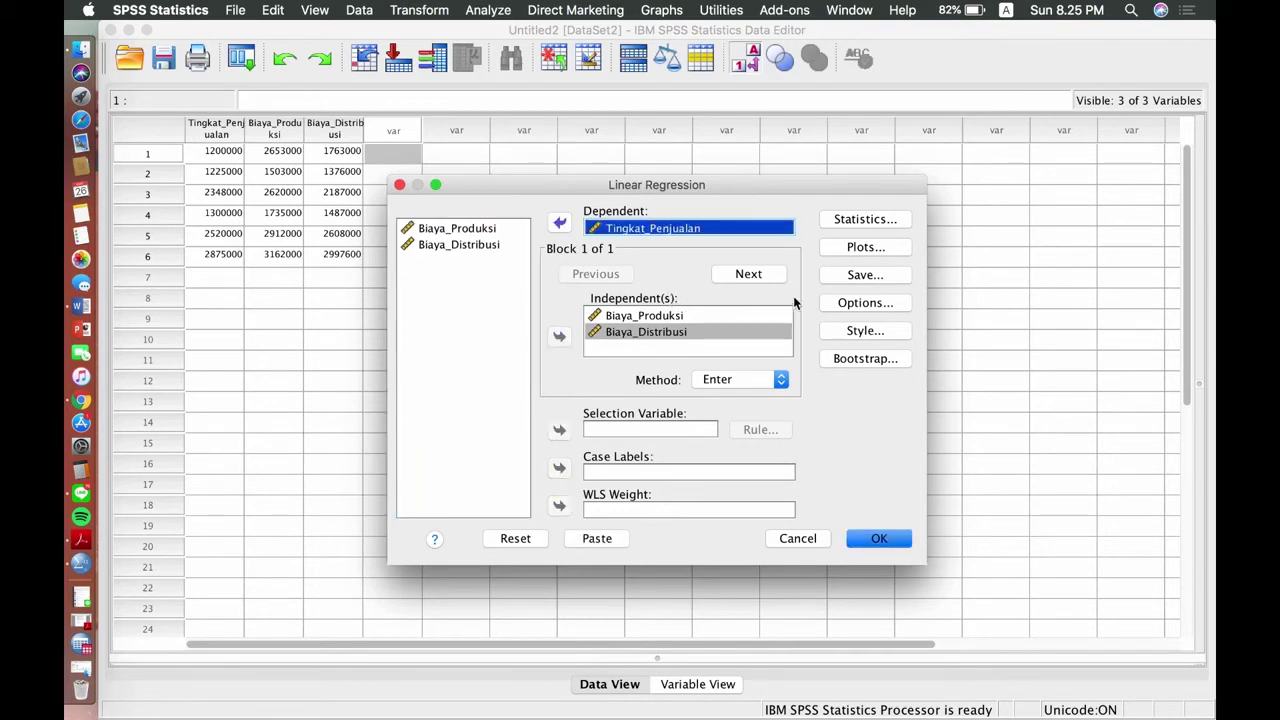
Step: Set the regression to save unstandardized residuals as a new variable and run it
{"action": "left_click", "coordinate": [840, 278]}
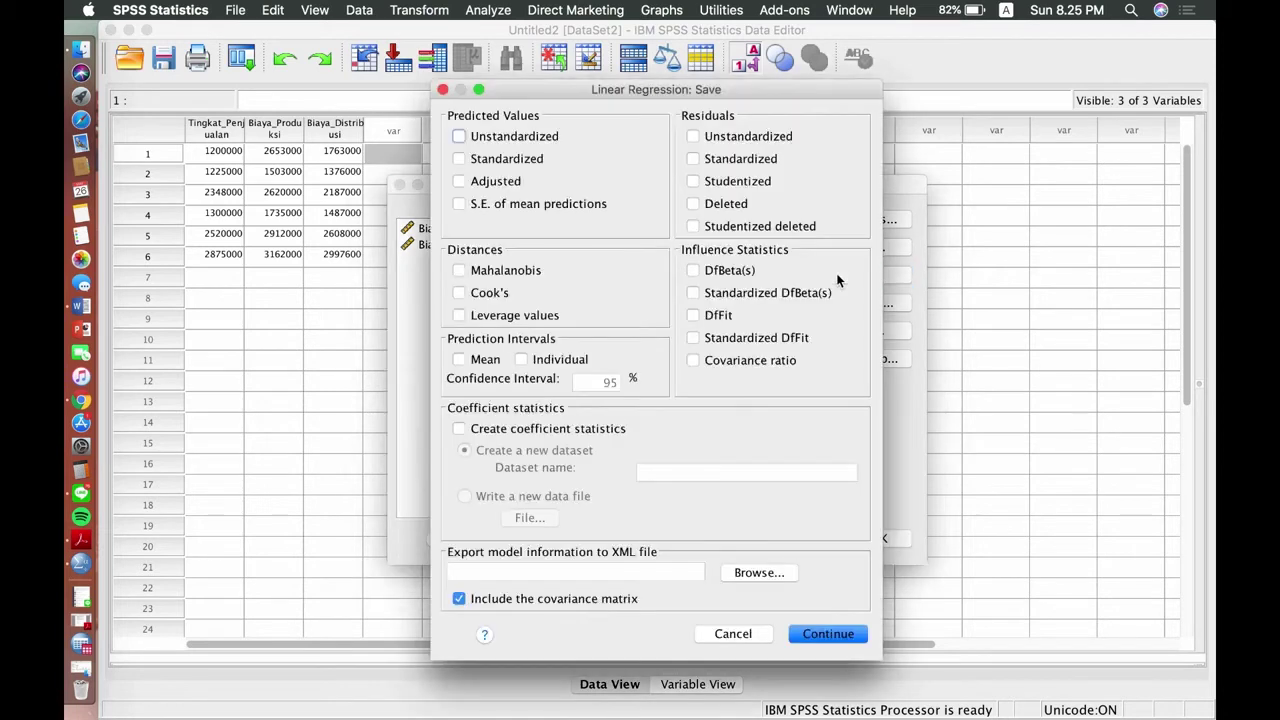
{"action": "left_click", "coordinate": [694, 137]}
{"action": "left_click", "coordinate": [823, 636]}
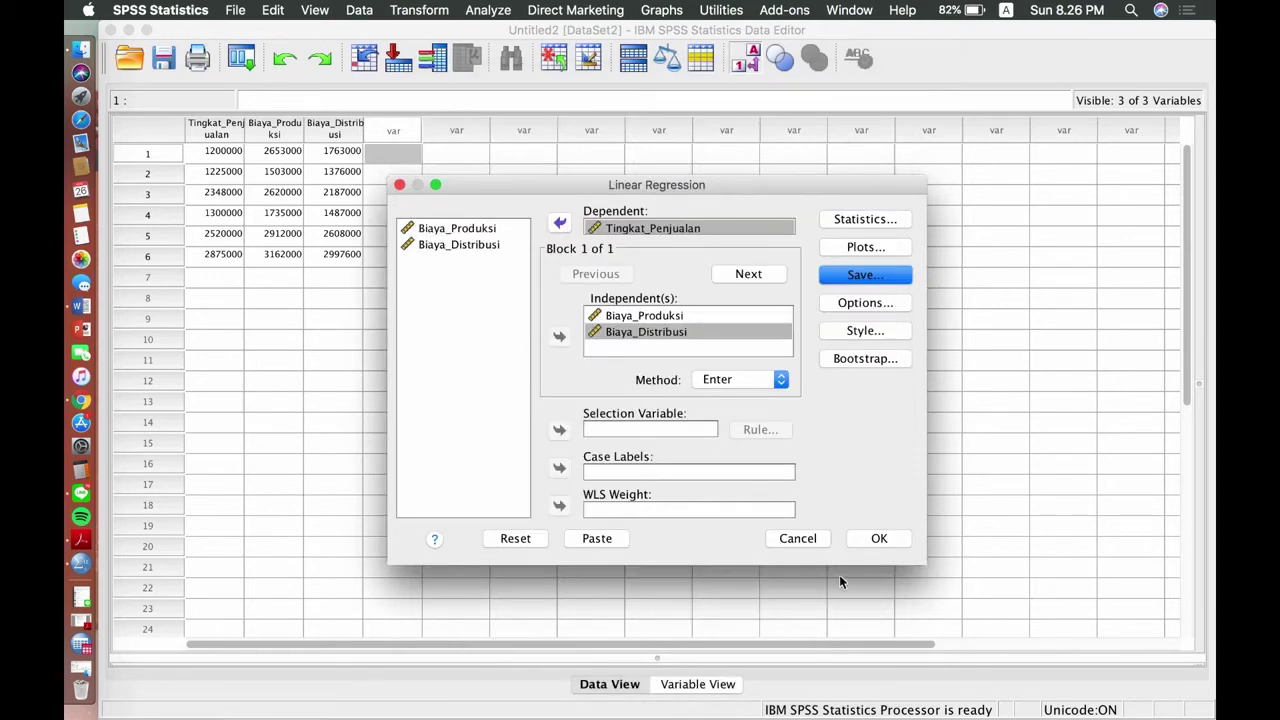
{"action": "left_click", "coordinate": [876, 539]}
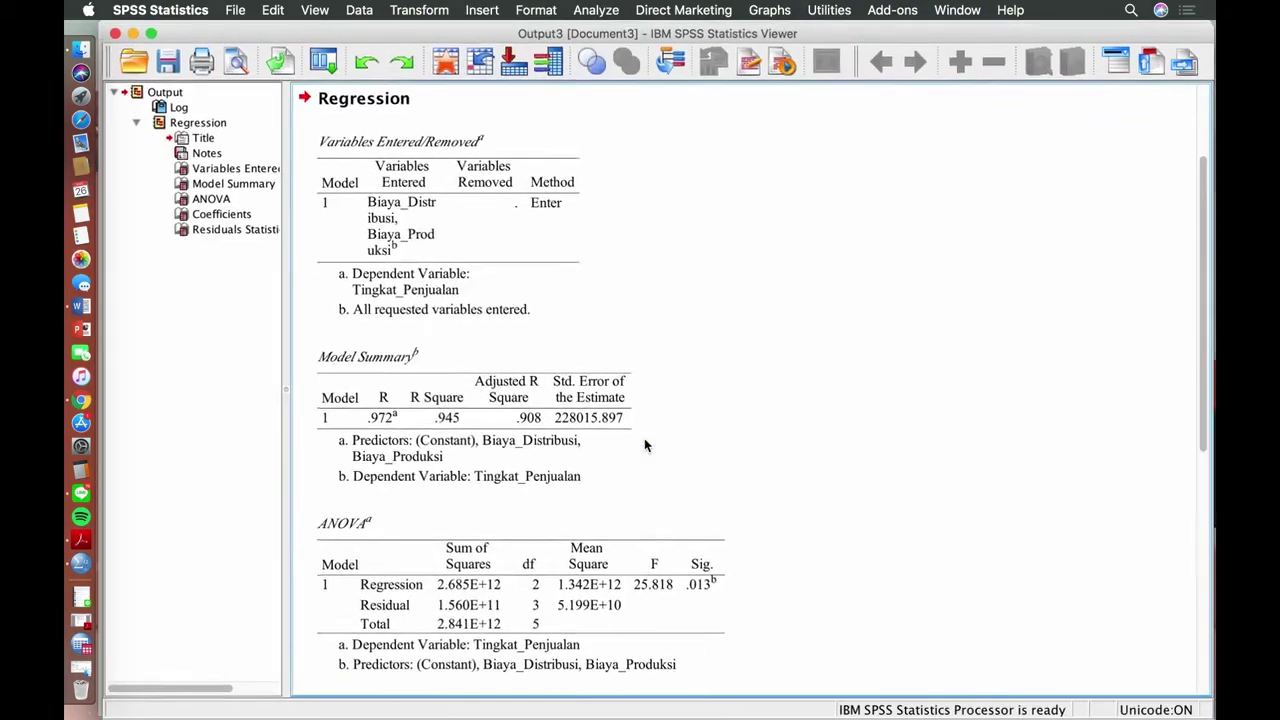
Step: Return to the data editor and start a Compute Variable operation with the target variable Abs_RES
{"action": "key", "text": "ctrl+Up"}
{"action": "left_click", "coordinate": [472, 287]}
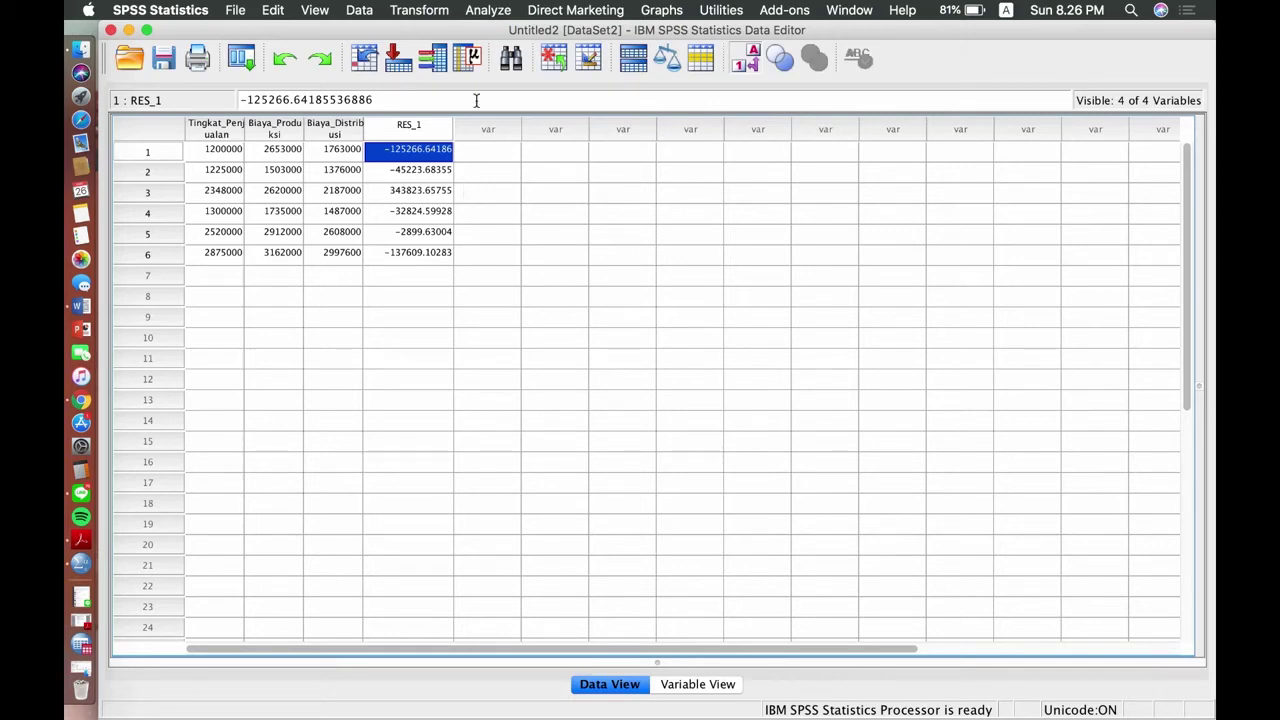
{"action": "left_click", "coordinate": [424, 11]}
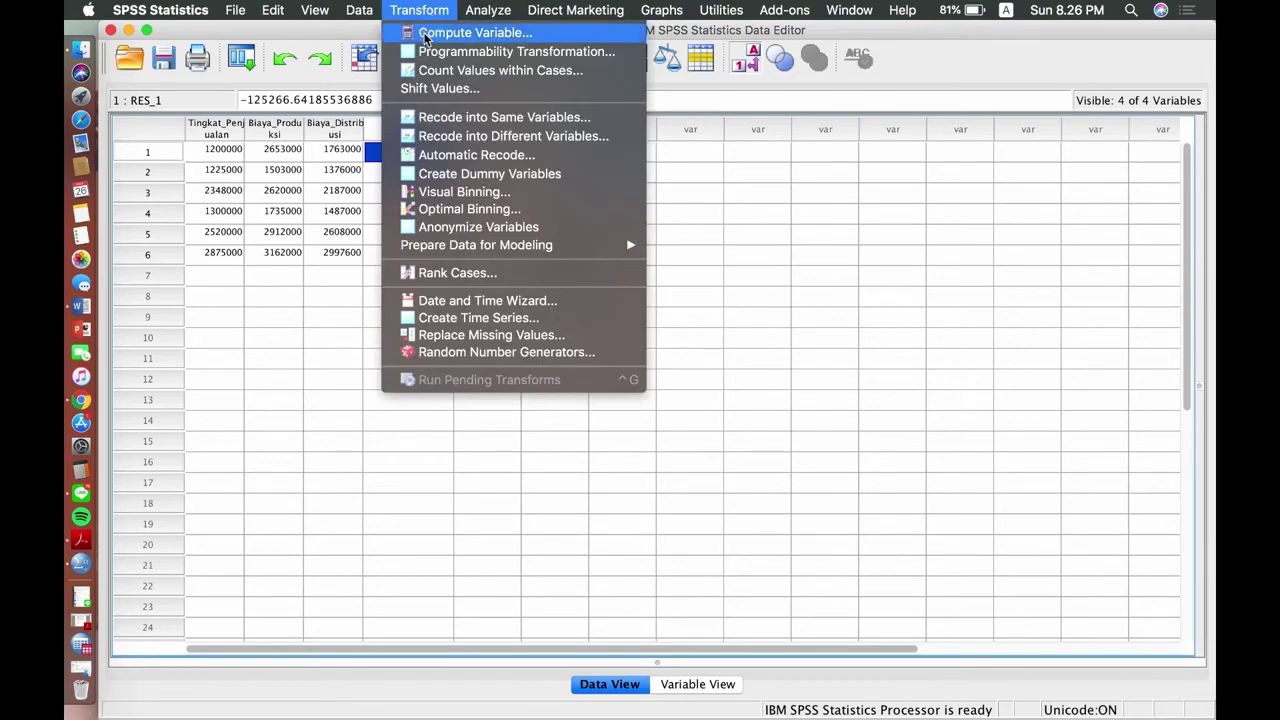
{"action": "left_click", "coordinate": [425, 37]}
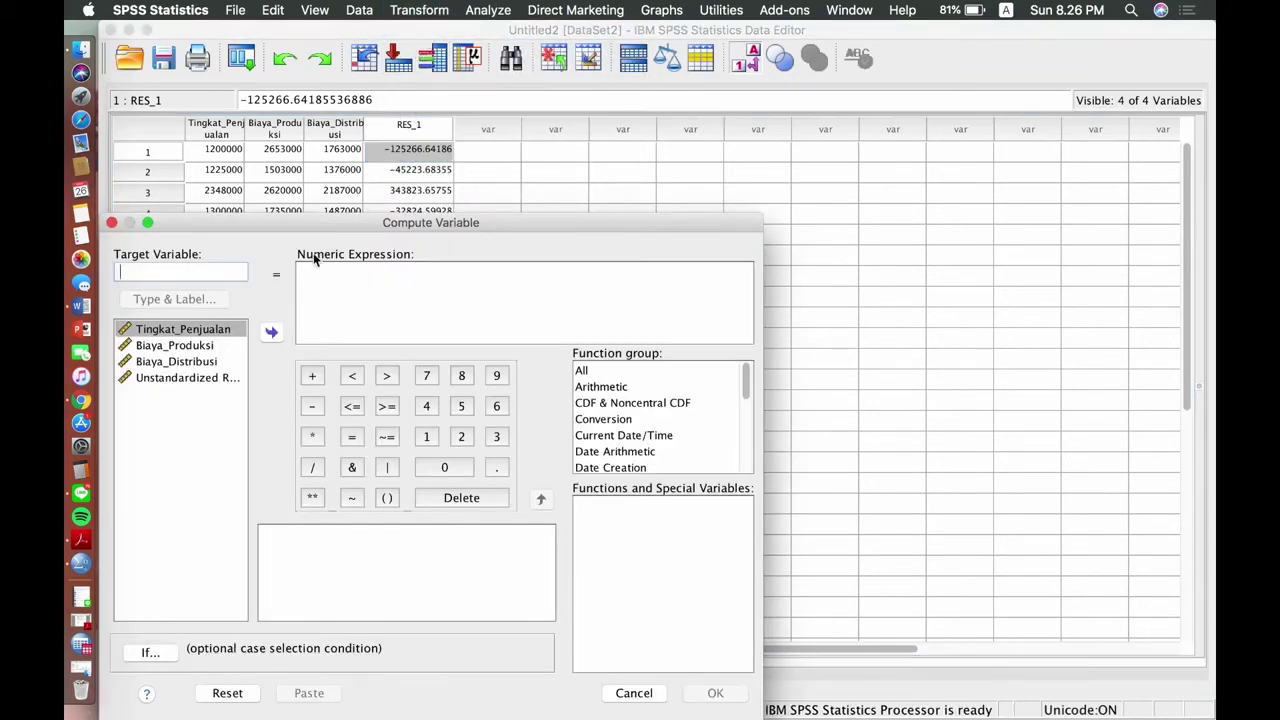
{"action": "type", "text": "Abs"}
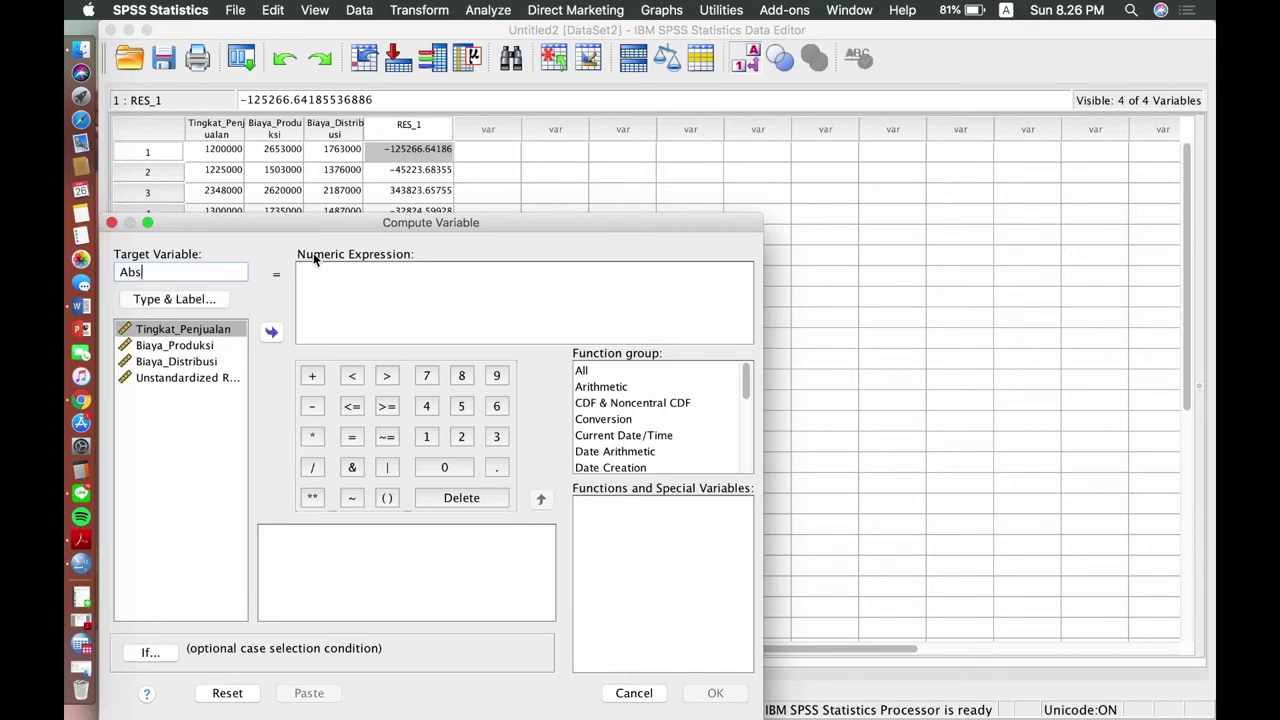
{"action": "type", "text": "_RES"}
Step: Define the numeric expression as ABS(RES_1) using the unstandardized residual variable and compute it
{"action": "left_click", "coordinate": [311, 278]}
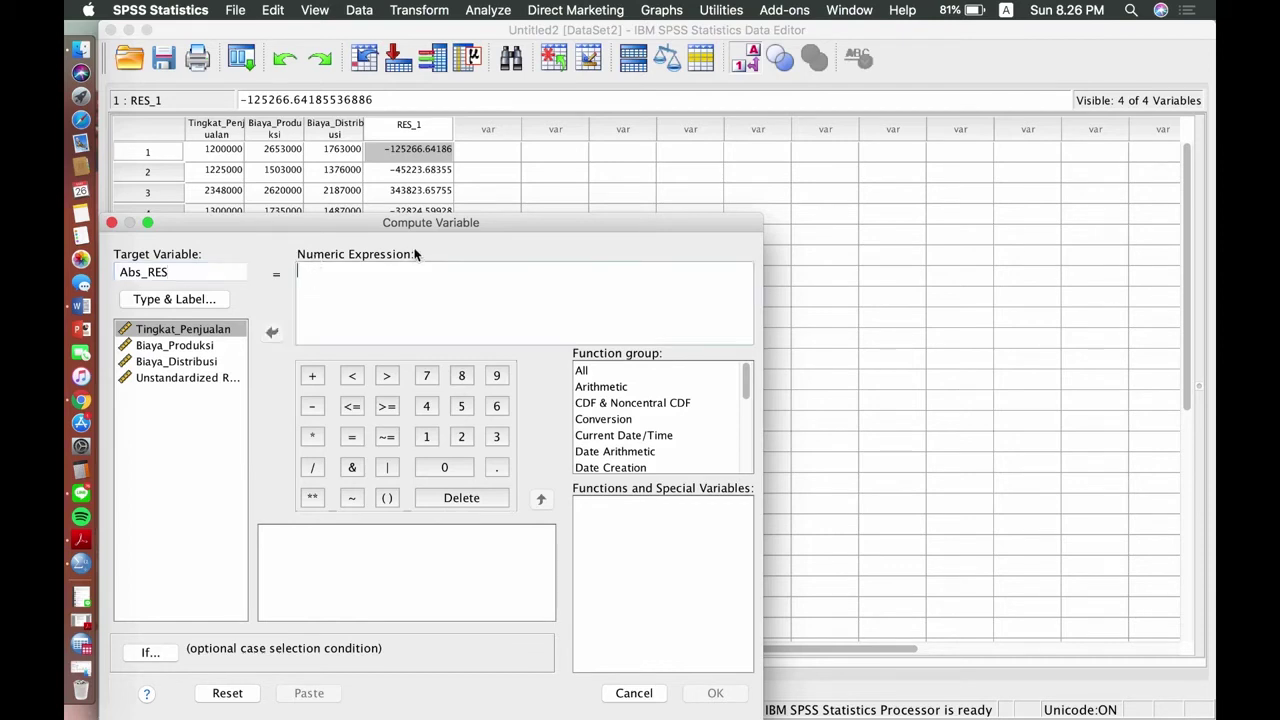
{"action": "type", "text": "ABS("}
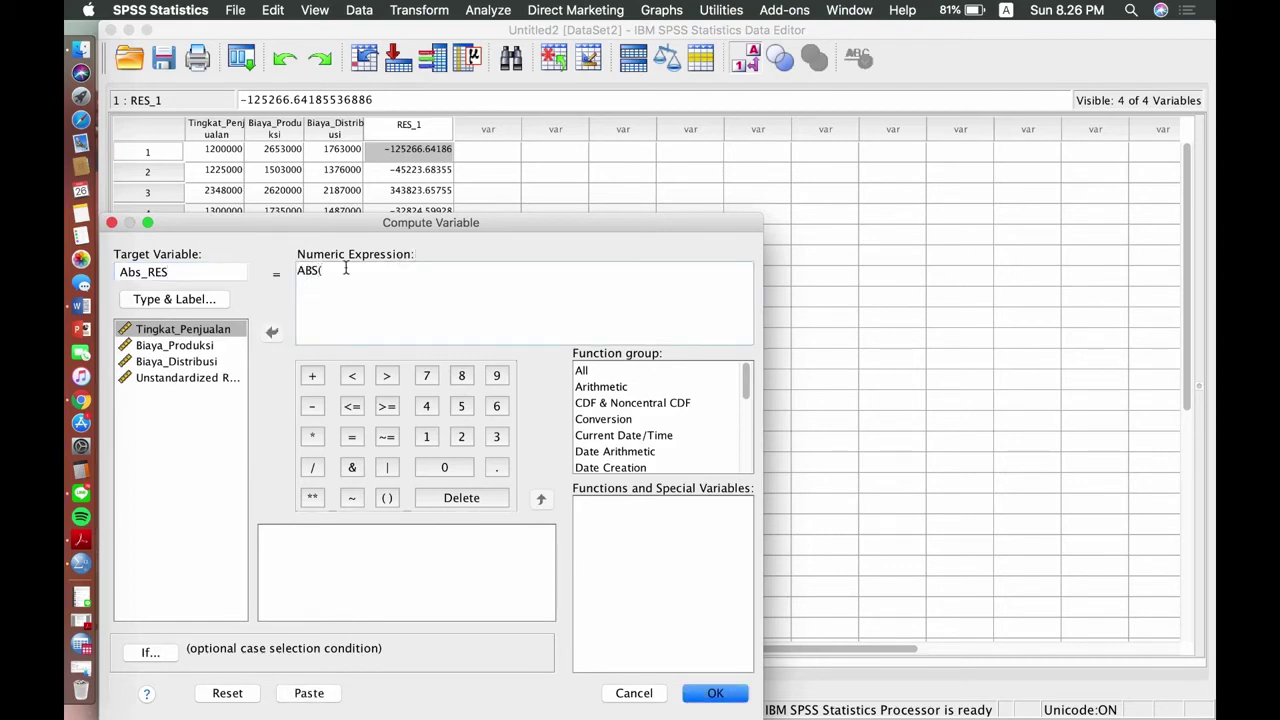
{"action": "left_click", "coordinate": [183, 378]}
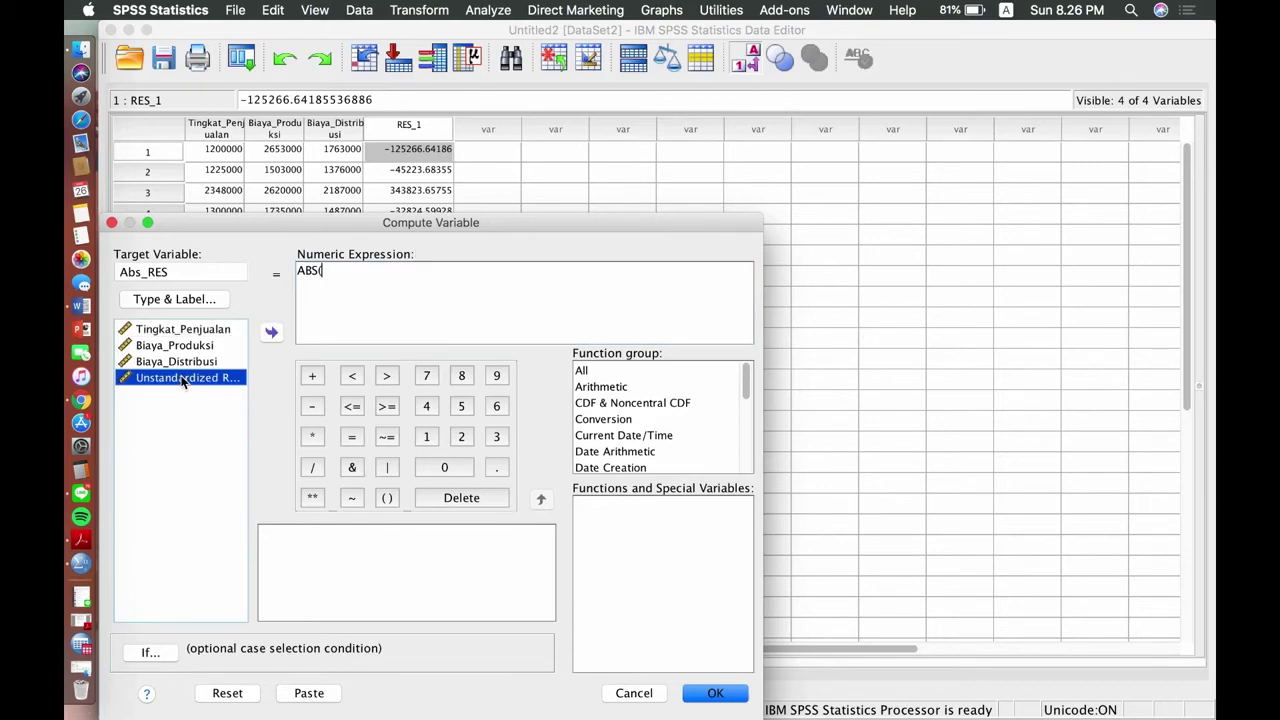
{"action": "left_click", "coordinate": [271, 332]}
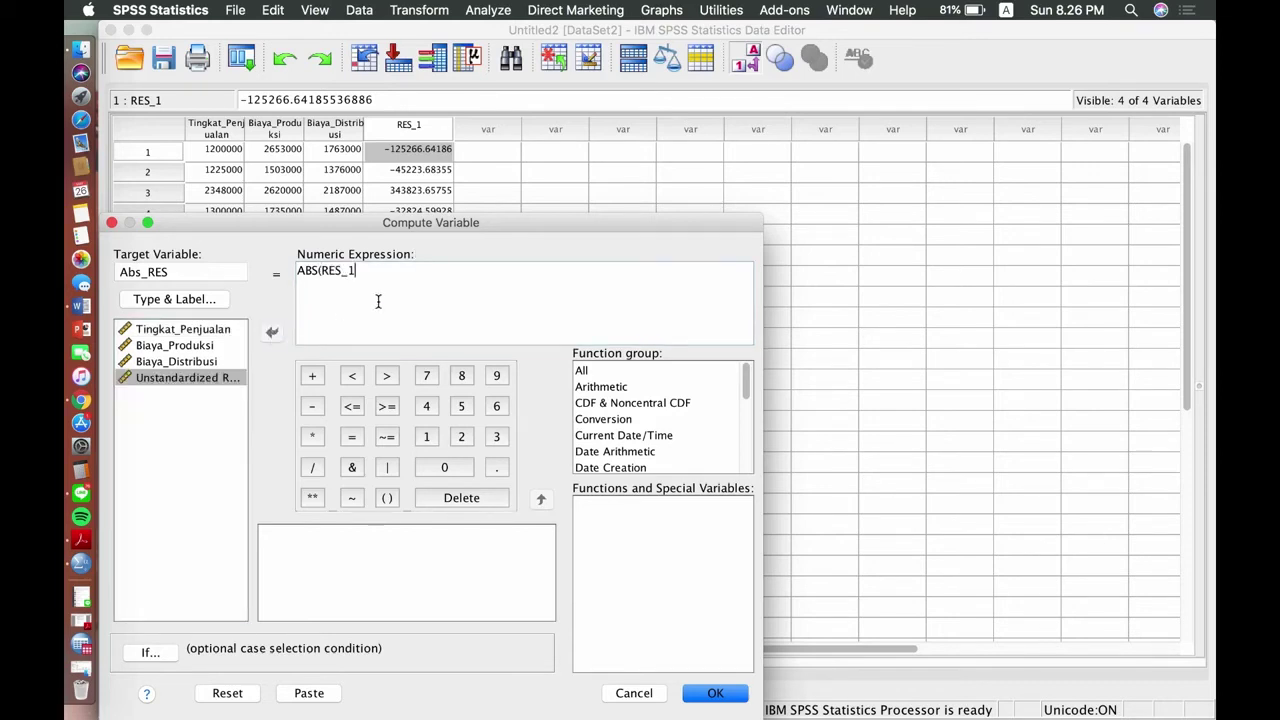
{"action": "type", "text": ")"}
{"action": "left_click", "coordinate": [711, 693]}
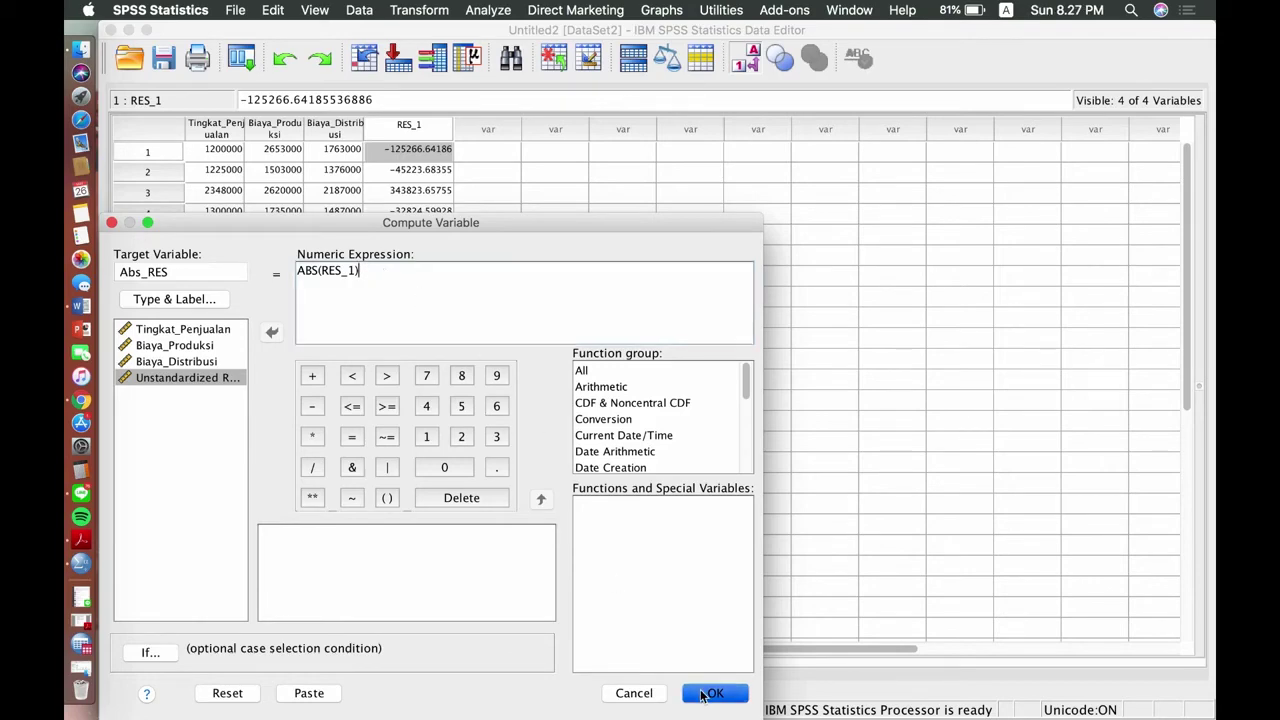
{"action": "left_click", "coordinate": [697, 543]}
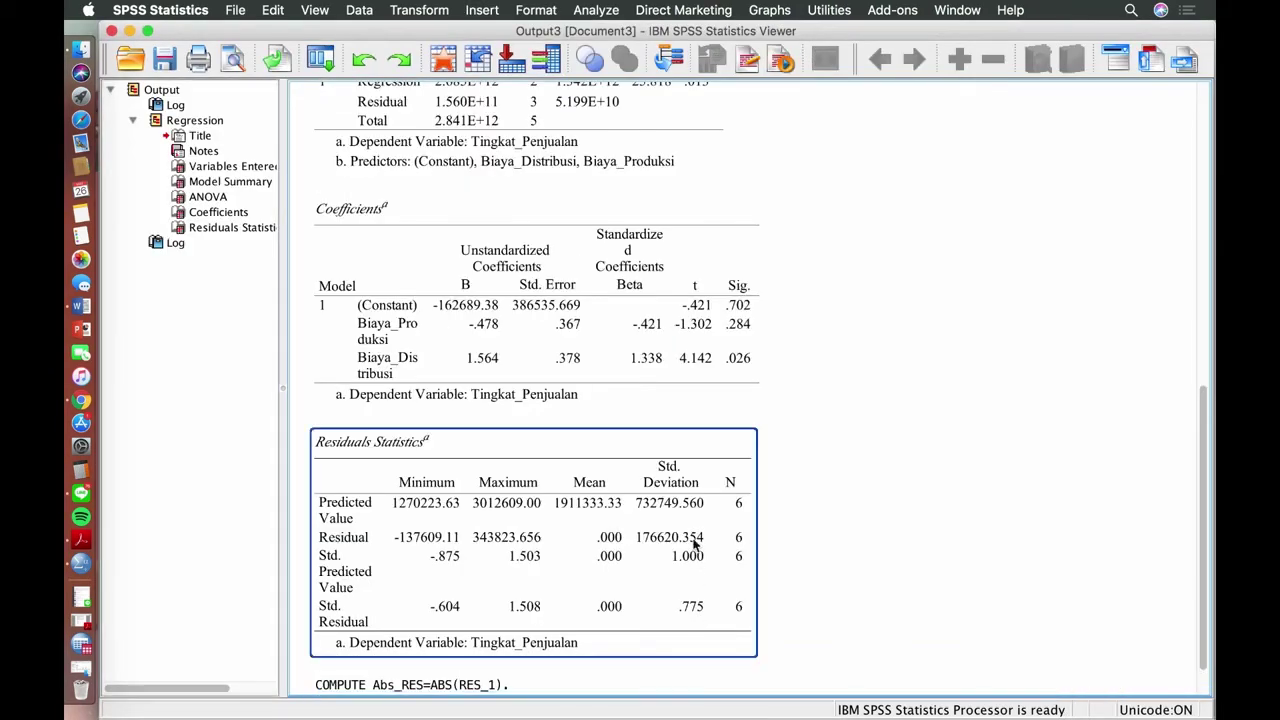
Step: Return to the data editor and replace the linear regression's dependent variable with Abs_RES, keeping both cost variables as independents
{"action": "key", "text": "ctrl+Up"}
{"action": "left_click", "coordinate": [457, 292]}
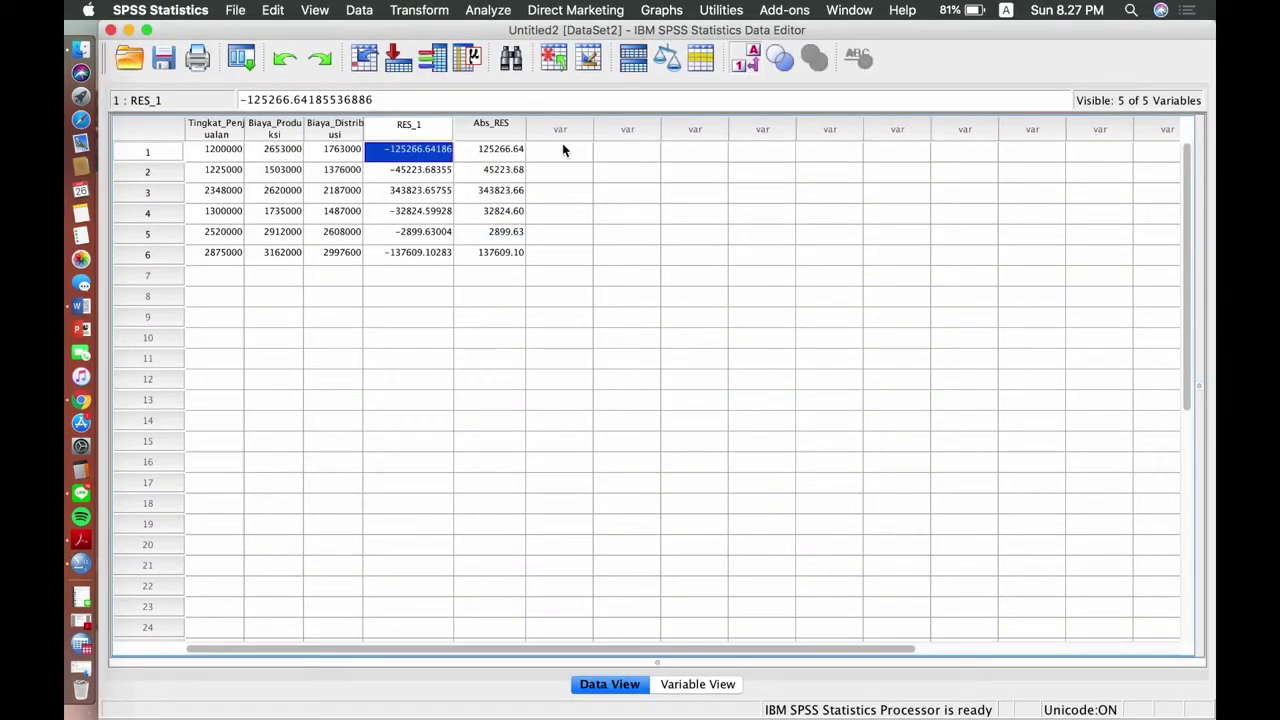
{"action": "left_click", "coordinate": [497, 12]}
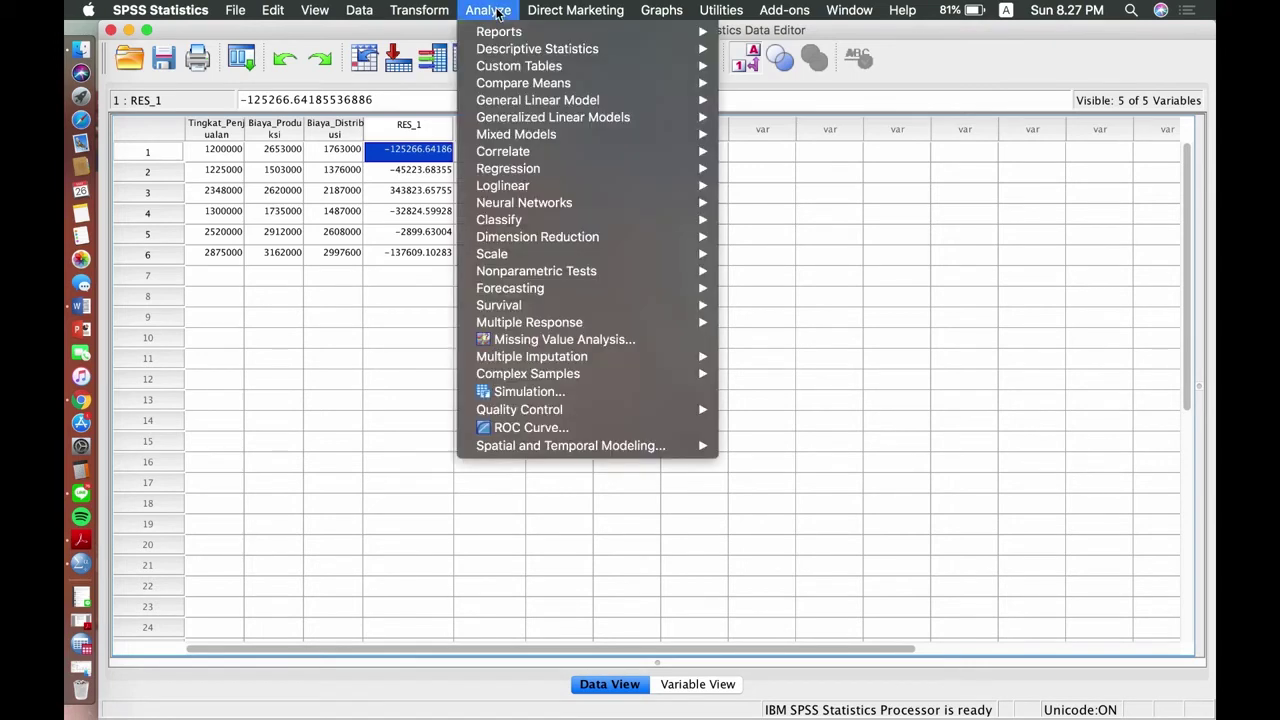
{"action": "mouse_move", "coordinate": [520, 168]}
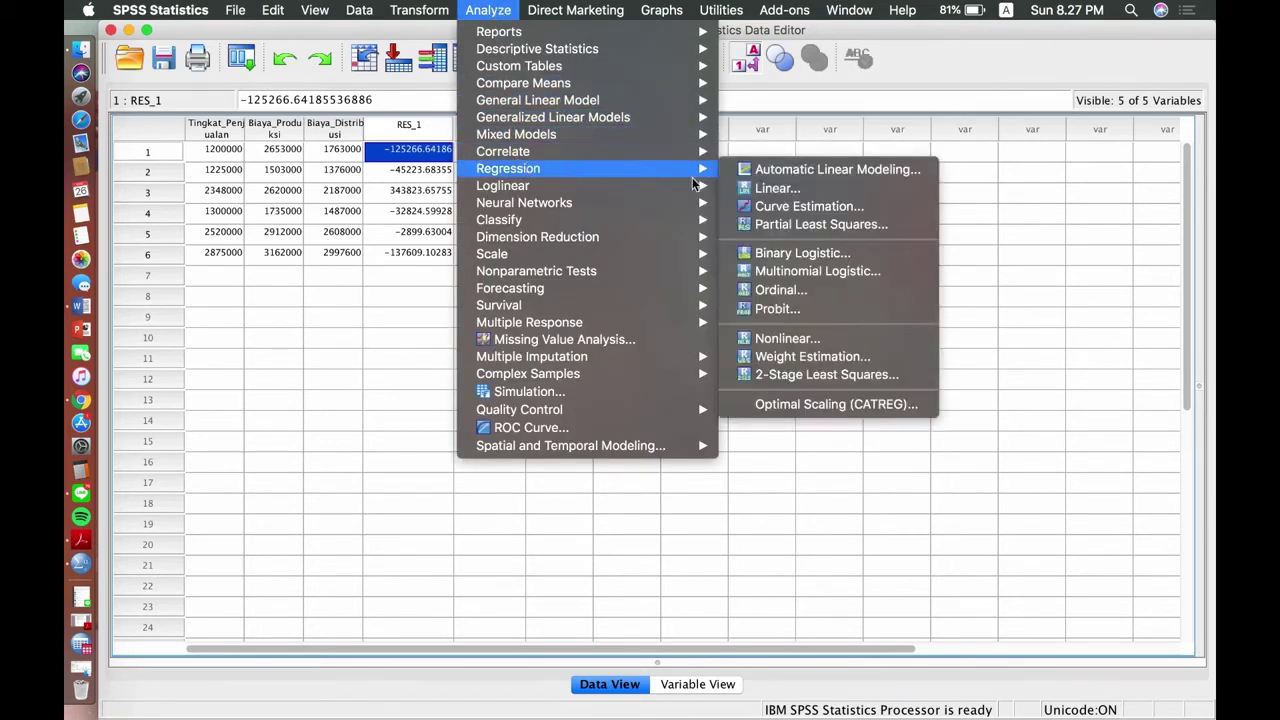
{"action": "left_click", "coordinate": [736, 188]}
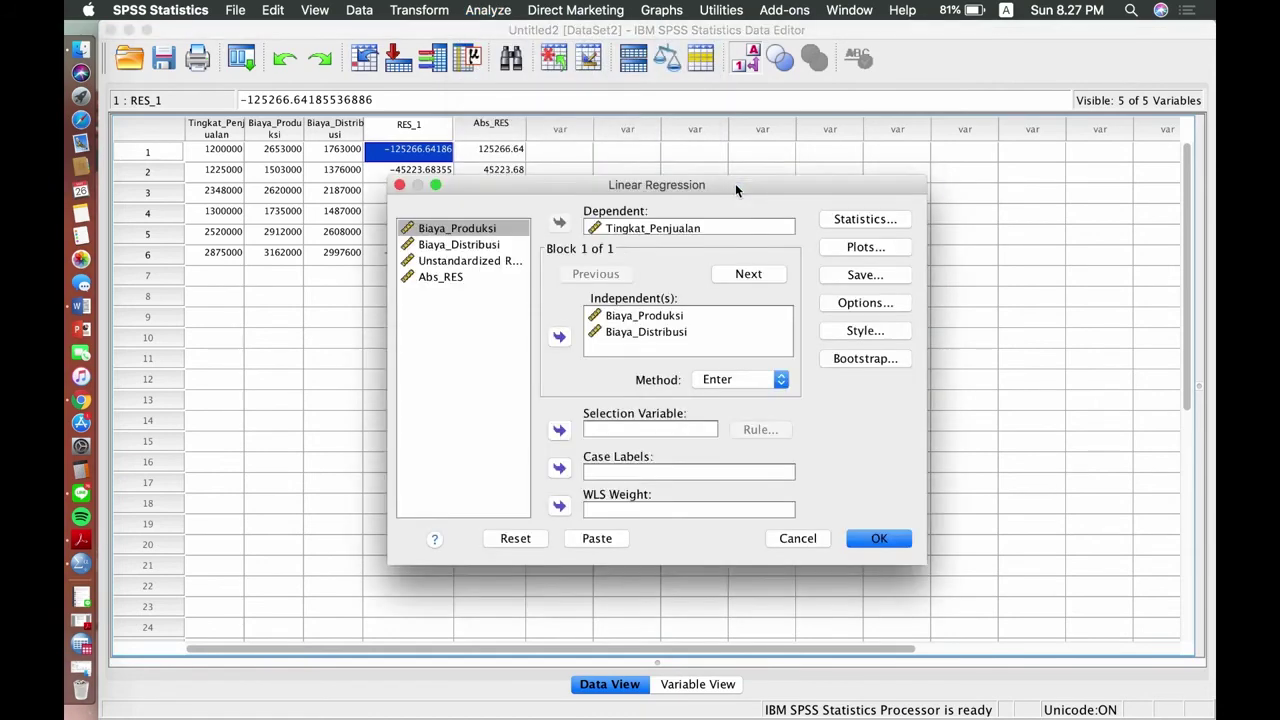
{"action": "left_click", "coordinate": [632, 229]}
{"action": "left_click", "coordinate": [560, 222]}
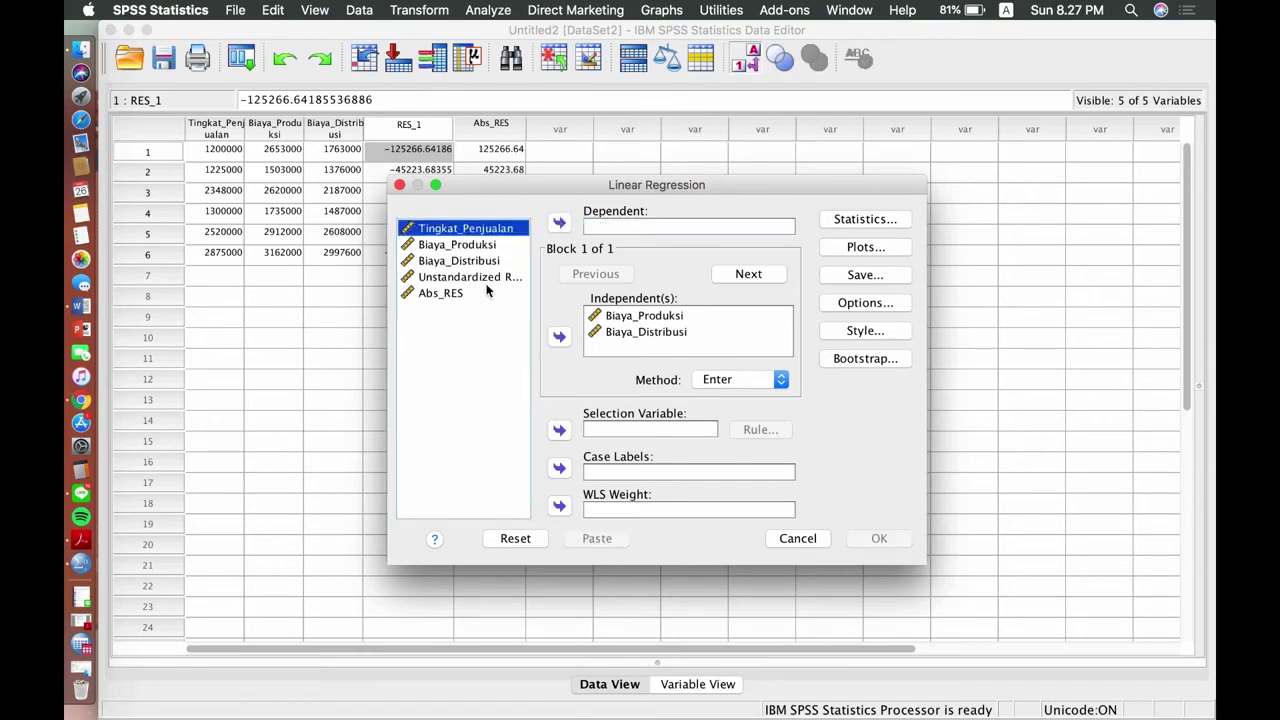
{"action": "left_click", "coordinate": [471, 297]}
{"action": "left_click", "coordinate": [560, 223]}
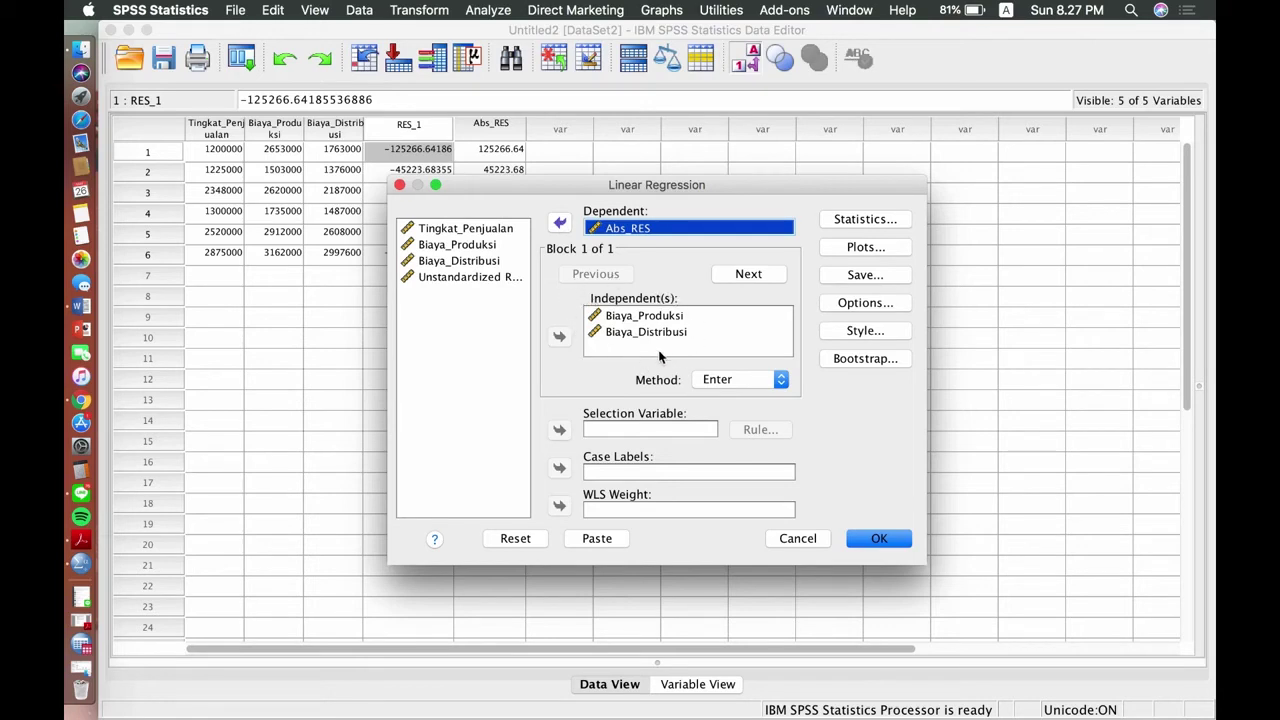
Step: Turn off saving of unstandardized residuals and run the Abs_RES regression
{"action": "left_click", "coordinate": [690, 314]}
{"action": "left_click", "coordinate": [864, 275]}
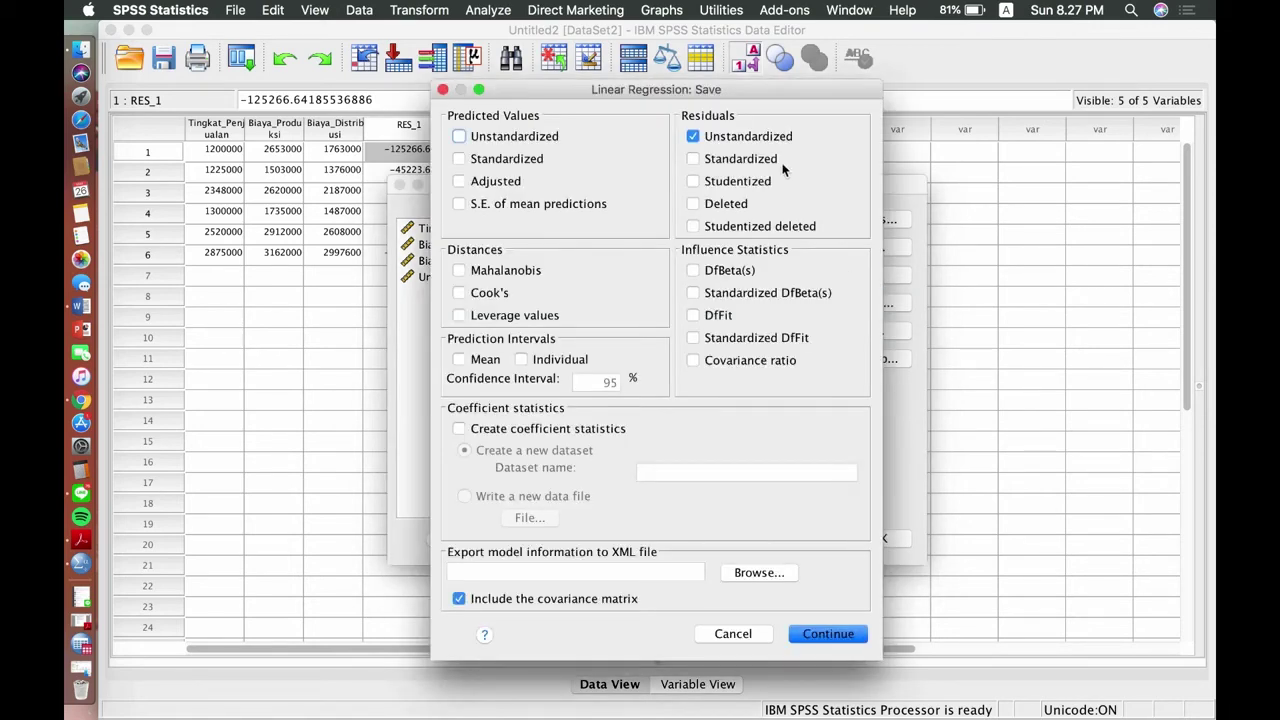
{"action": "left_click", "coordinate": [693, 136]}
{"action": "left_click", "coordinate": [693, 137]}
{"action": "left_click", "coordinate": [826, 636]}
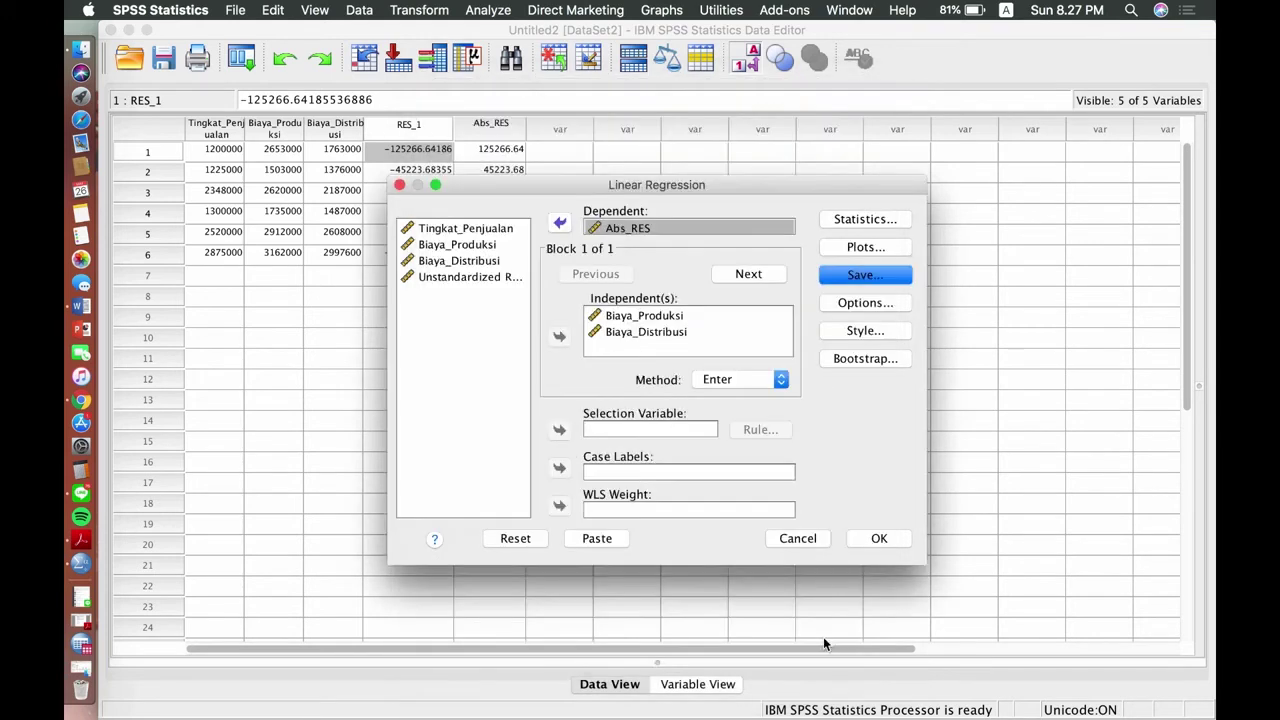
{"action": "left_click", "coordinate": [877, 539]}
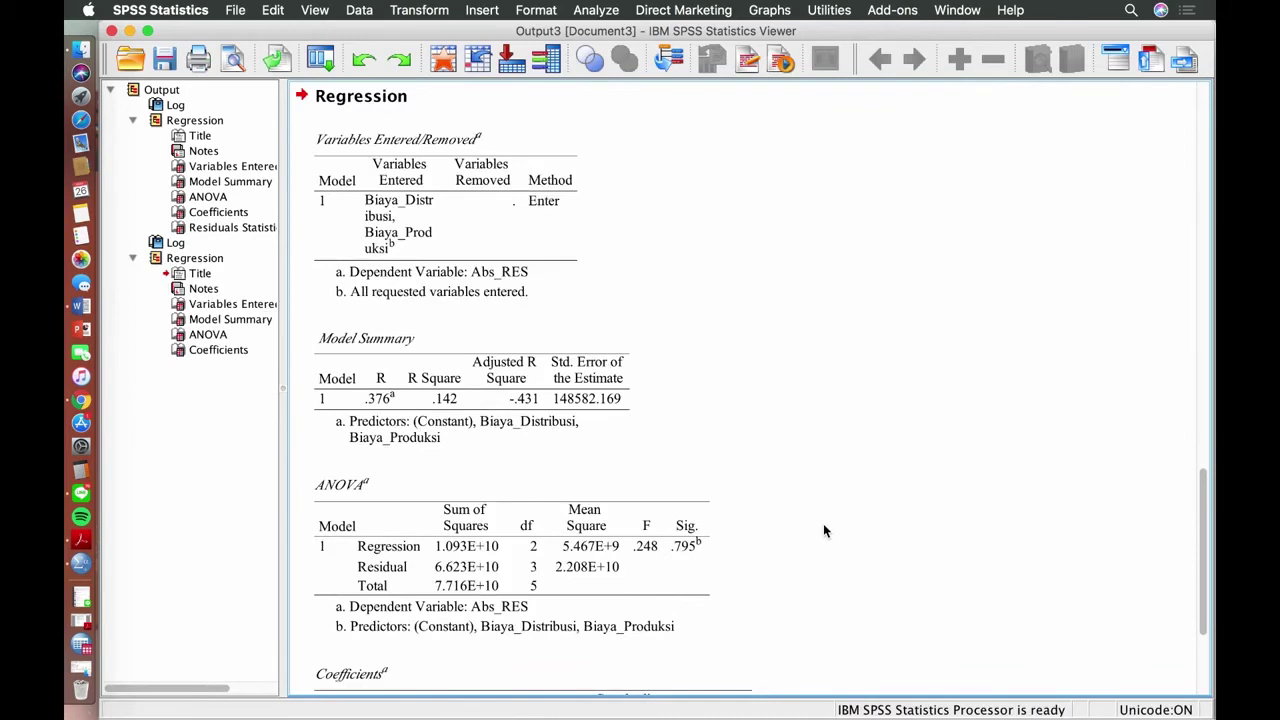
Step: Examine the Sig. values of Biaya_Produksi and Biaya_Distribusi in the Coefficients table of the Abs_RES regression
{"action": "scroll", "coordinate": [775, 454], "scroll_direction": "down", "scroll_amount": 5}
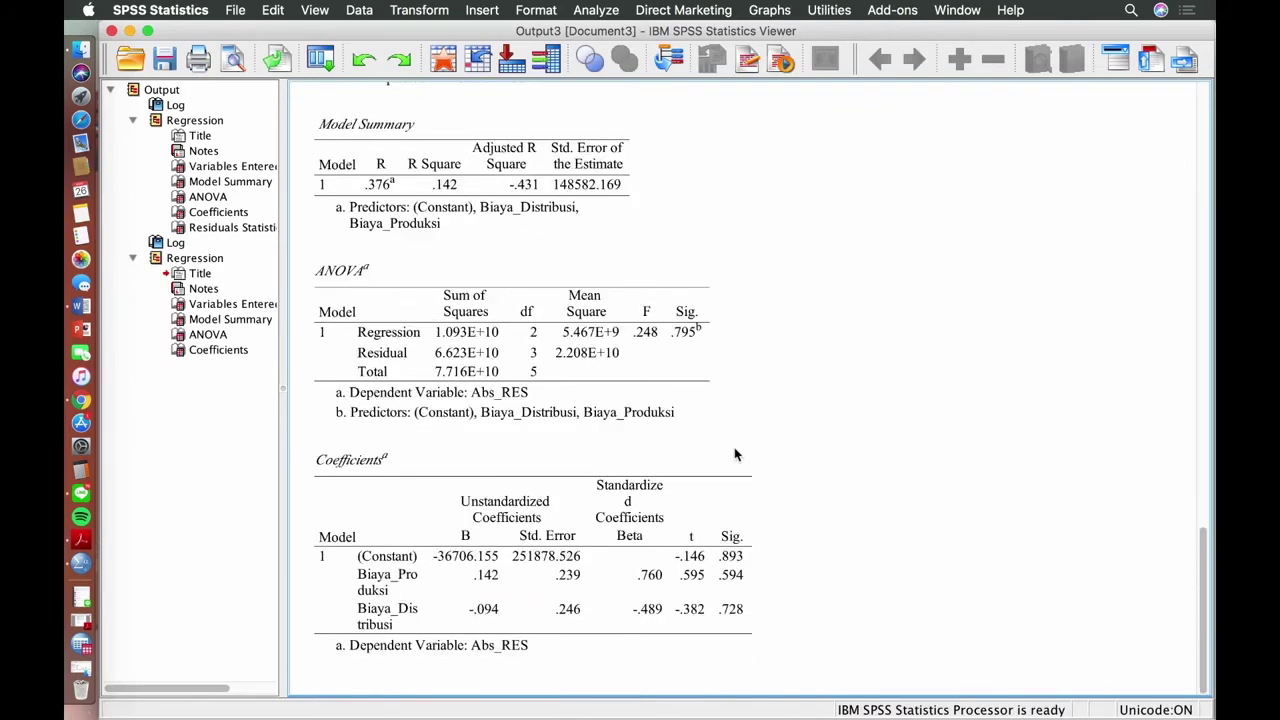
{"action": "left_click", "coordinate": [726, 566]}
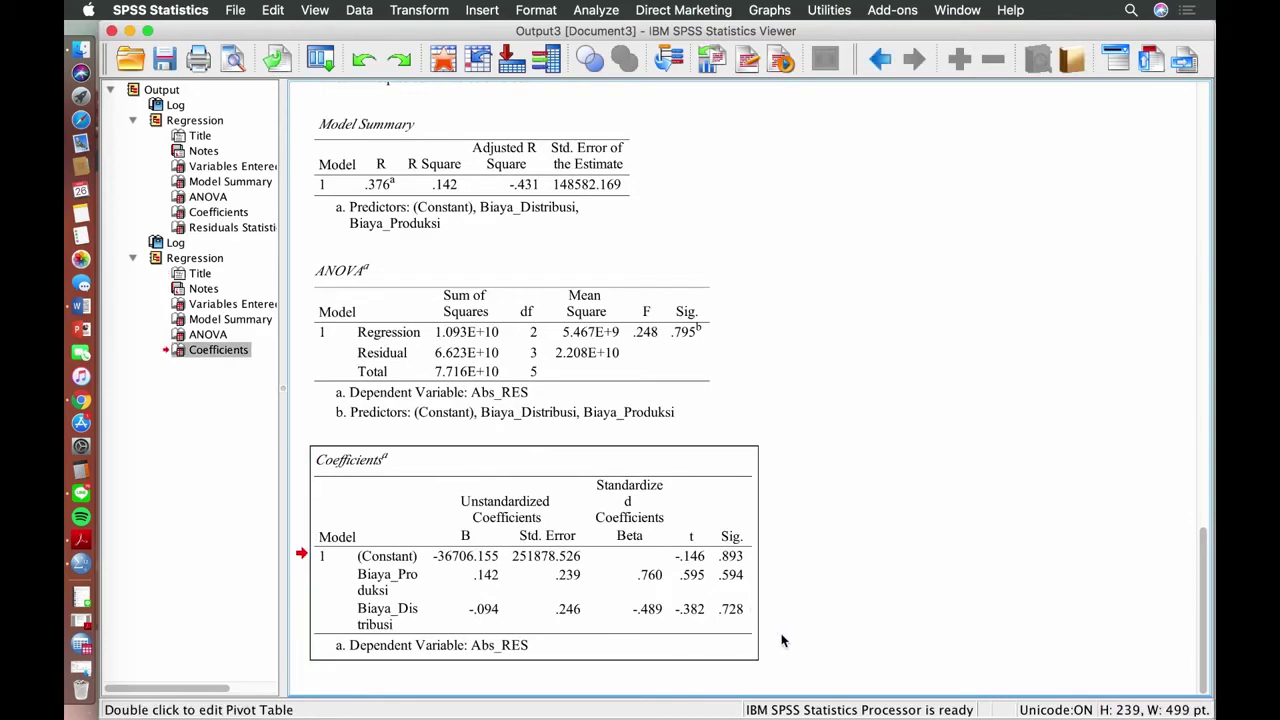
{"action": "left_click", "coordinate": [745, 588]}
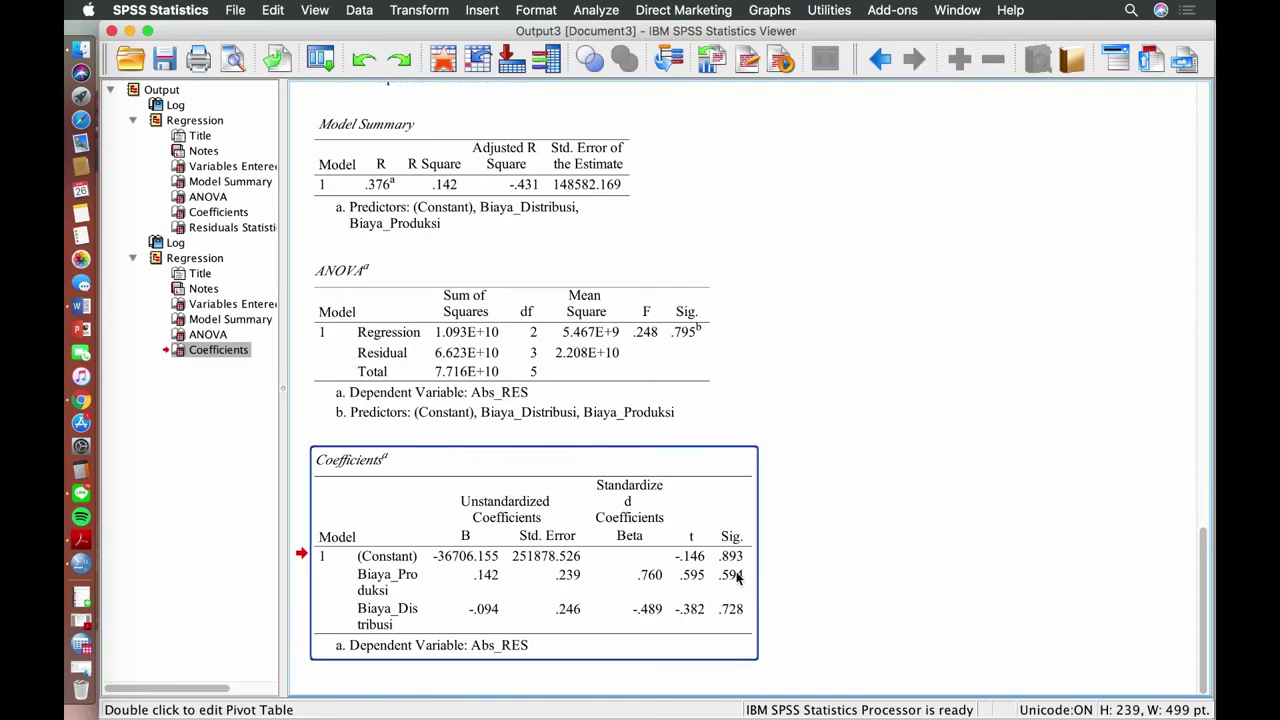